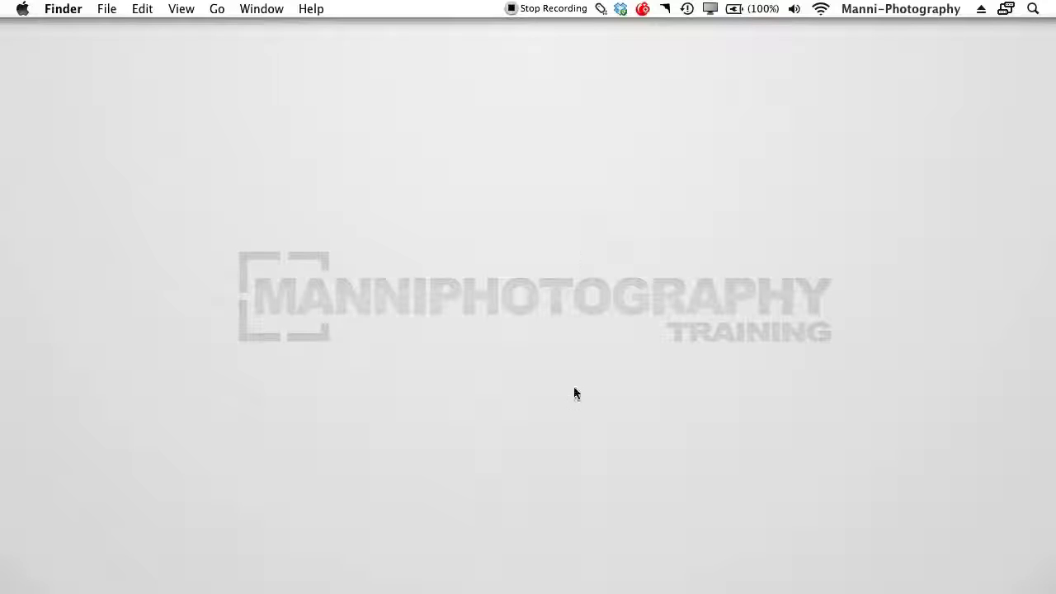
Step: Bring Bridge forward and select all eight NEF portraits in the Images folder
mouse_move(382, 586)
click(369, 561)
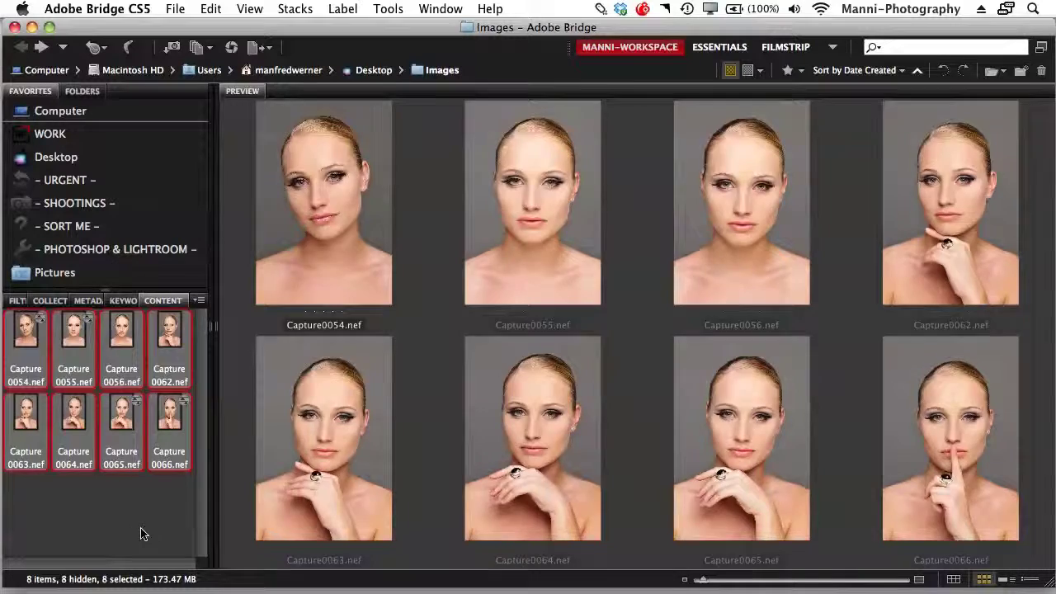
click(163, 495)
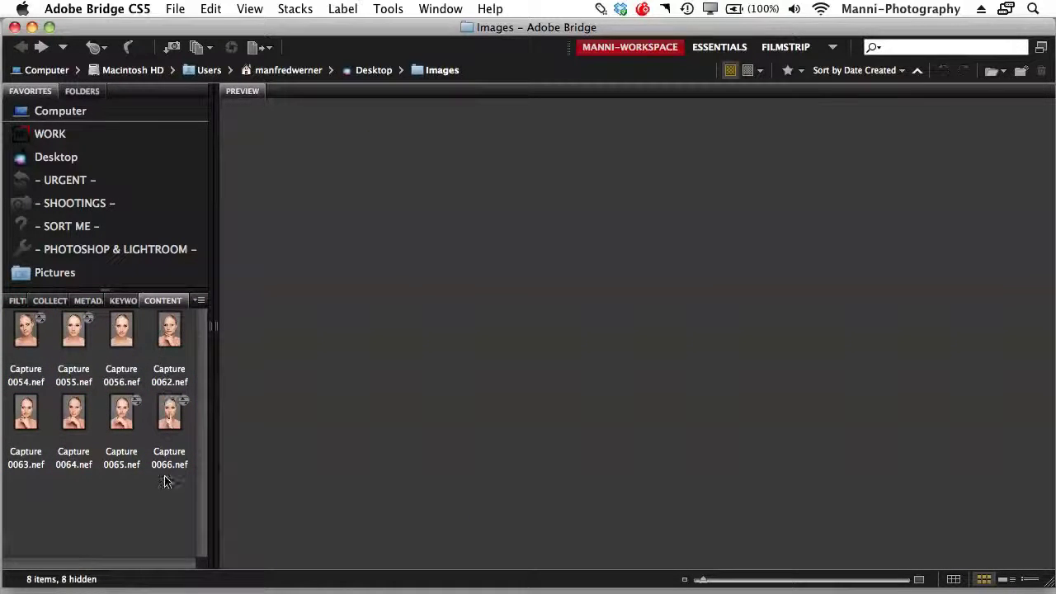
key(super+a)
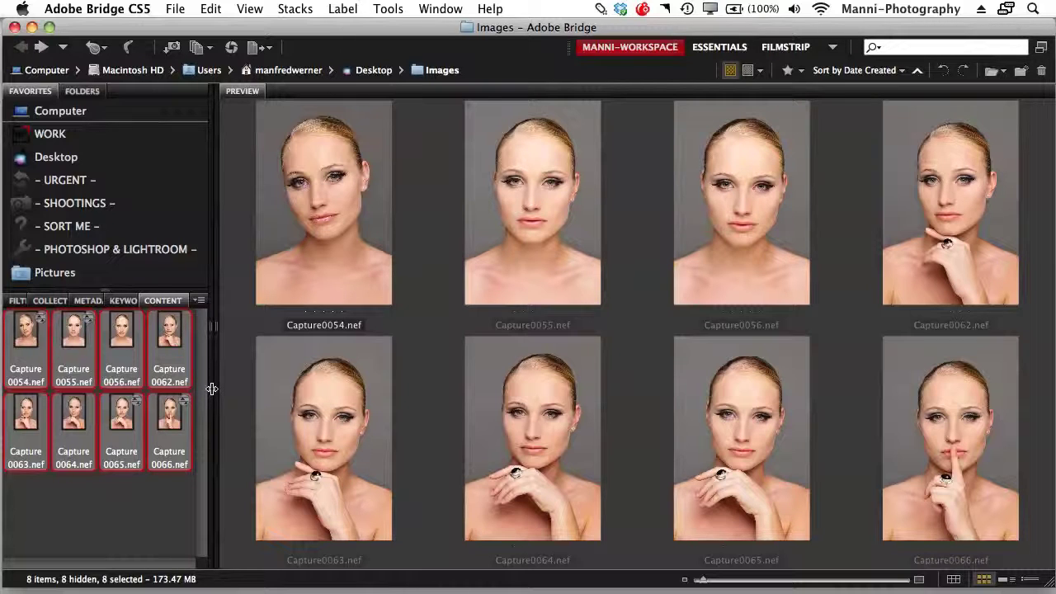
Step: Launch Image Processor from Tools > Photoshop for the selected portraits
click(388, 9)
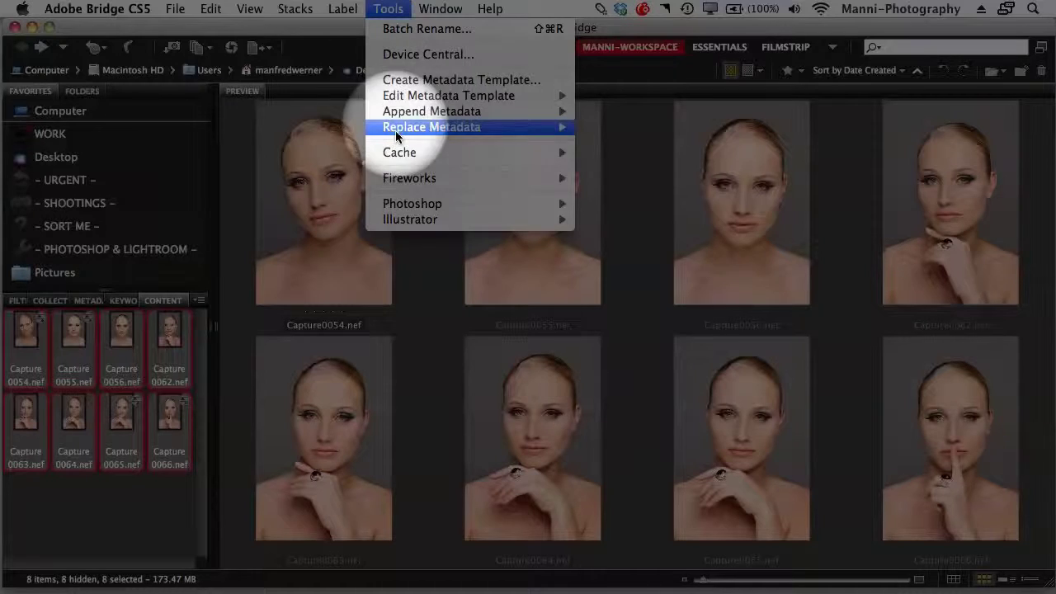
mouse_move(403, 205)
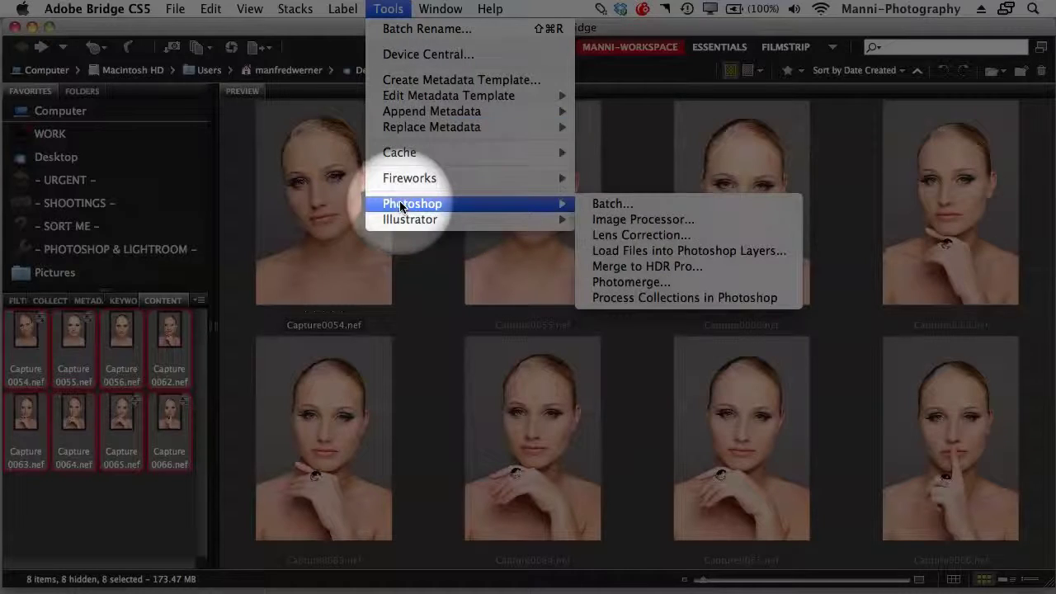
click(631, 218)
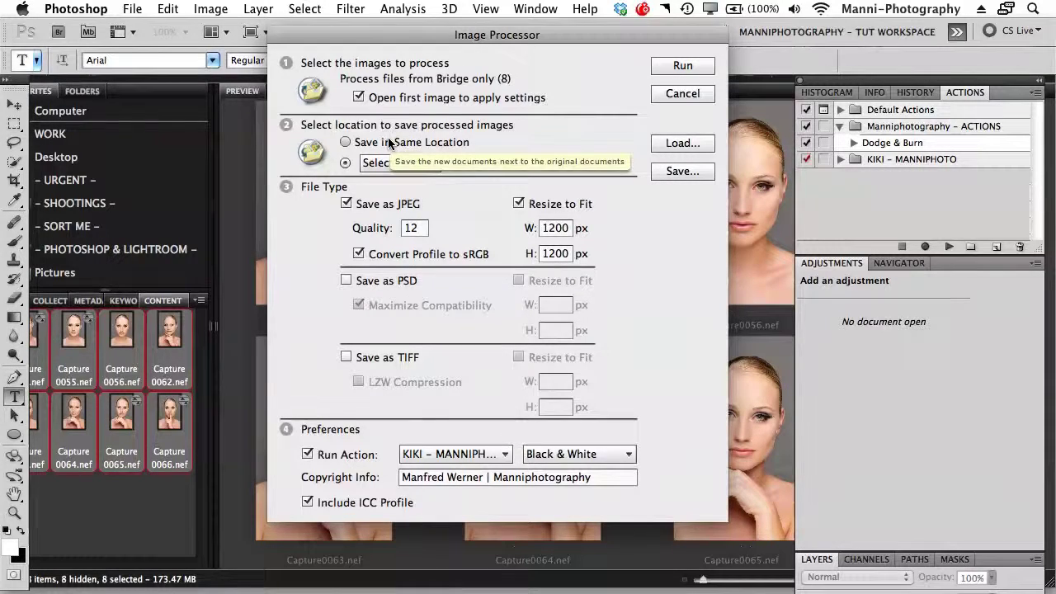
Step: Start choosing a save folder with Select Folder in Image Processor's section 2
click(385, 162)
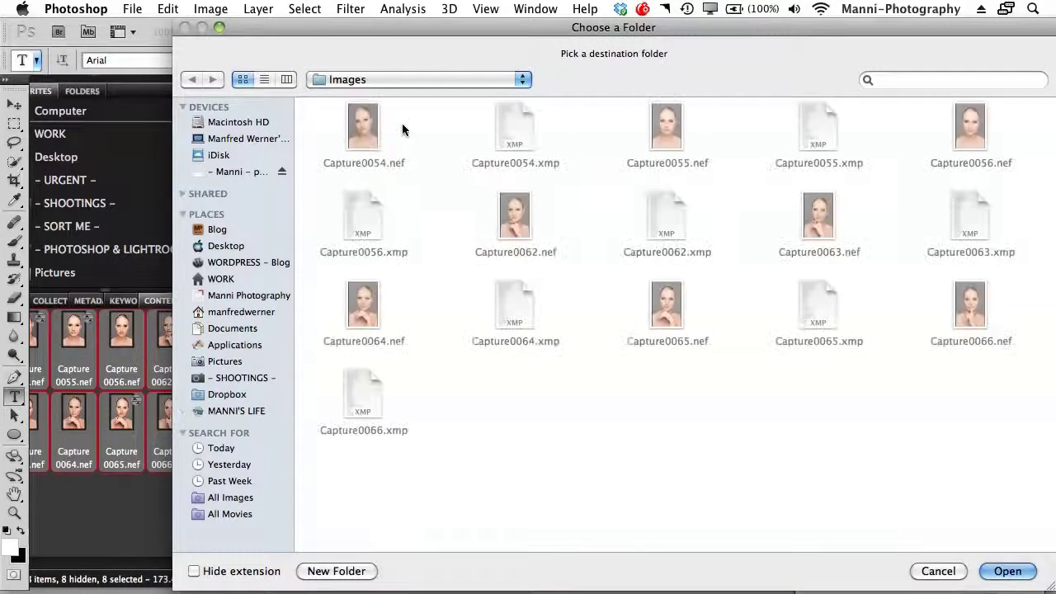
Step: Create a new folder named JPEG inside Images and set it as the destination
drag(396, 33, 323, 10)
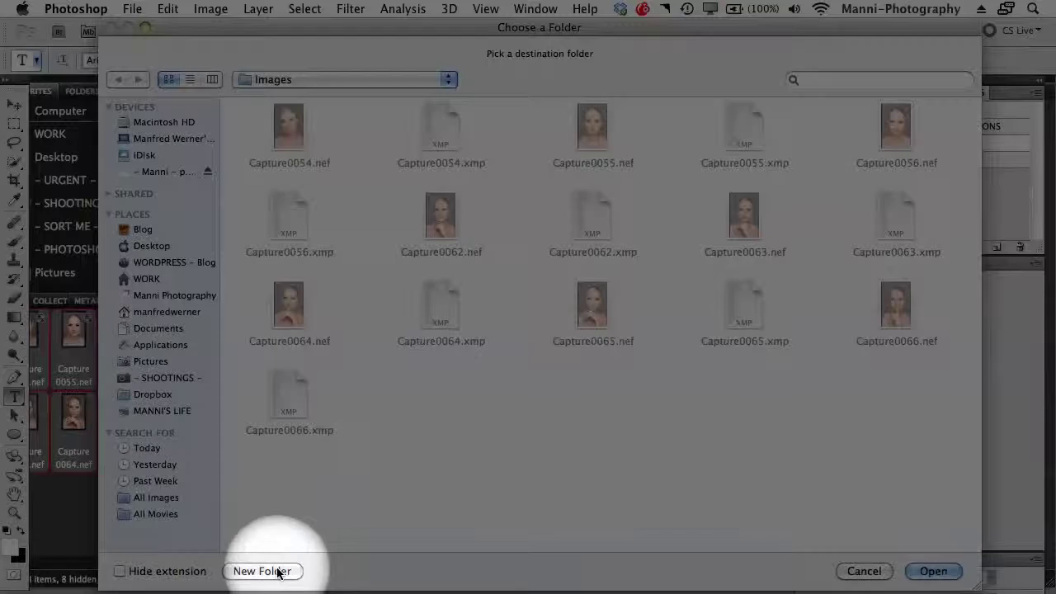
click(282, 571)
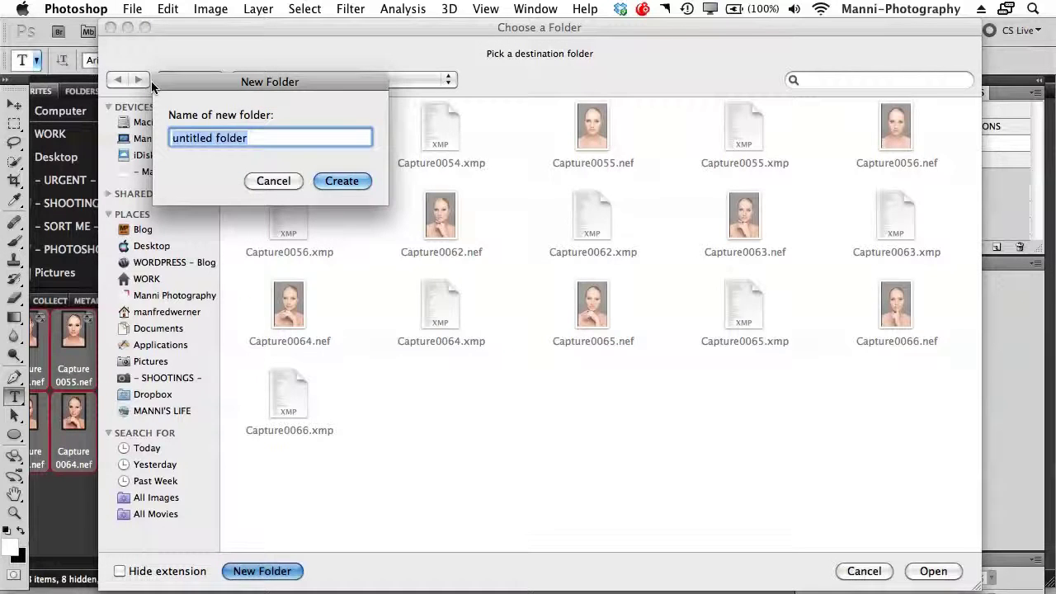
text(JPEG)
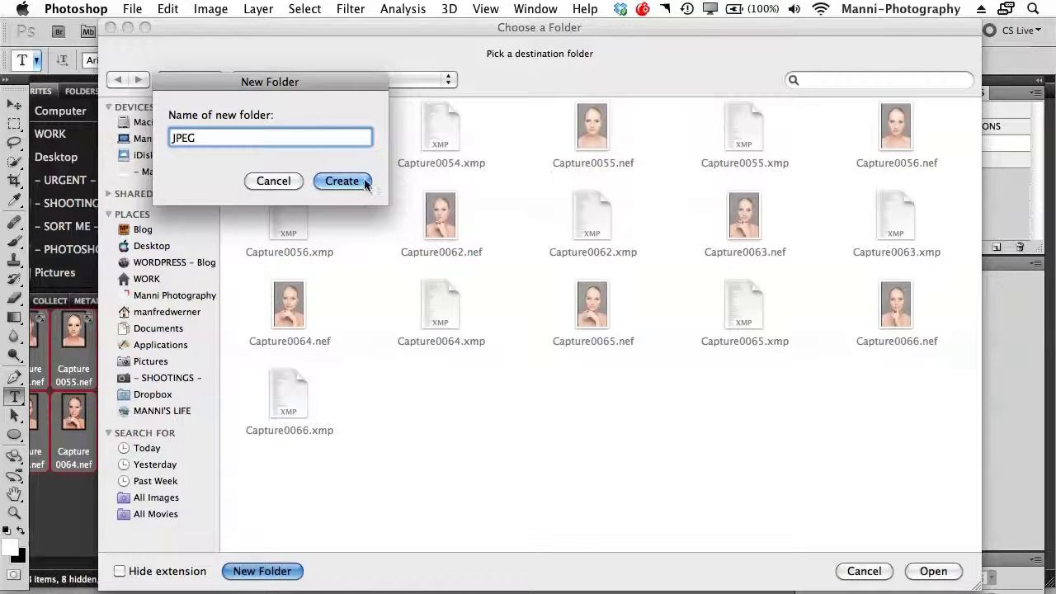
click(341, 181)
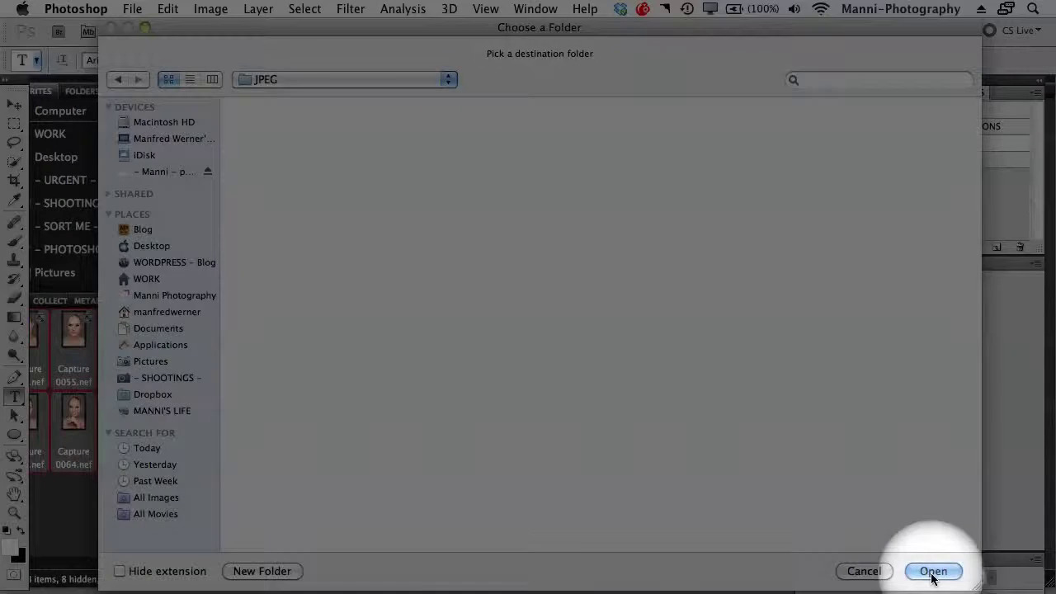
click(933, 572)
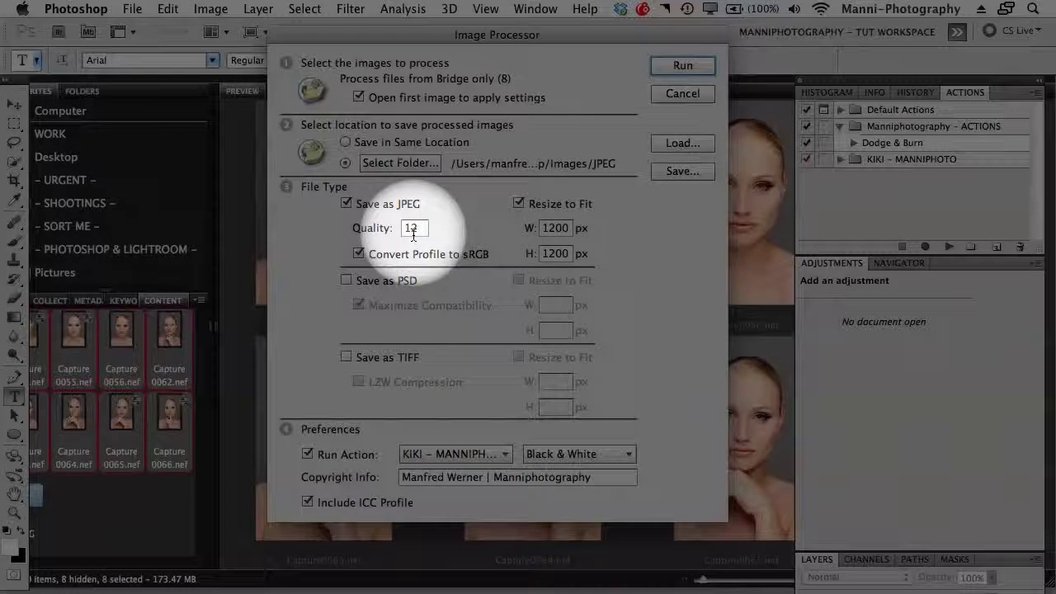
double_click(412, 230)
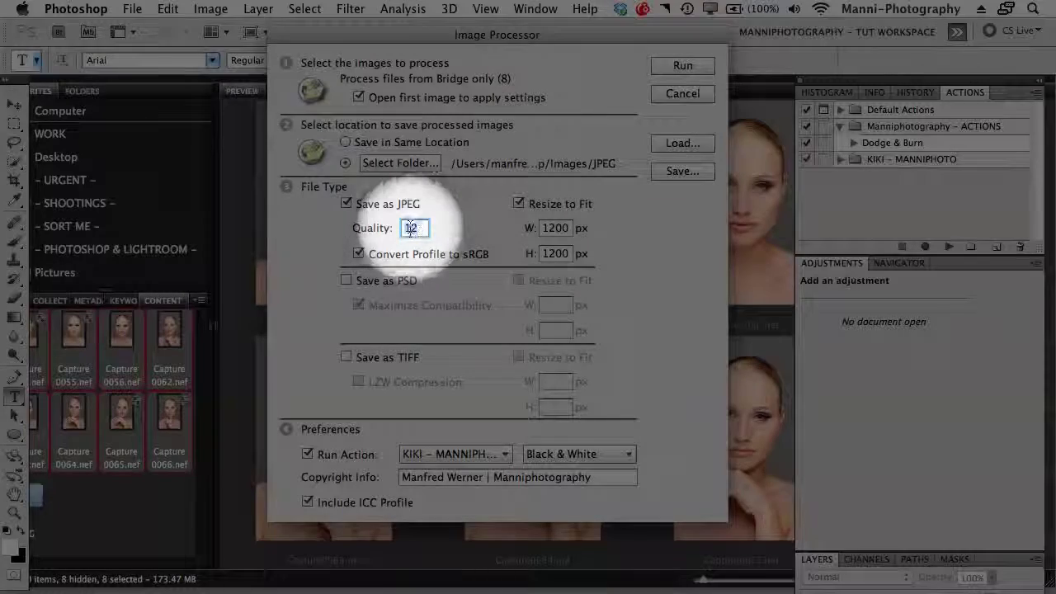
click(416, 231)
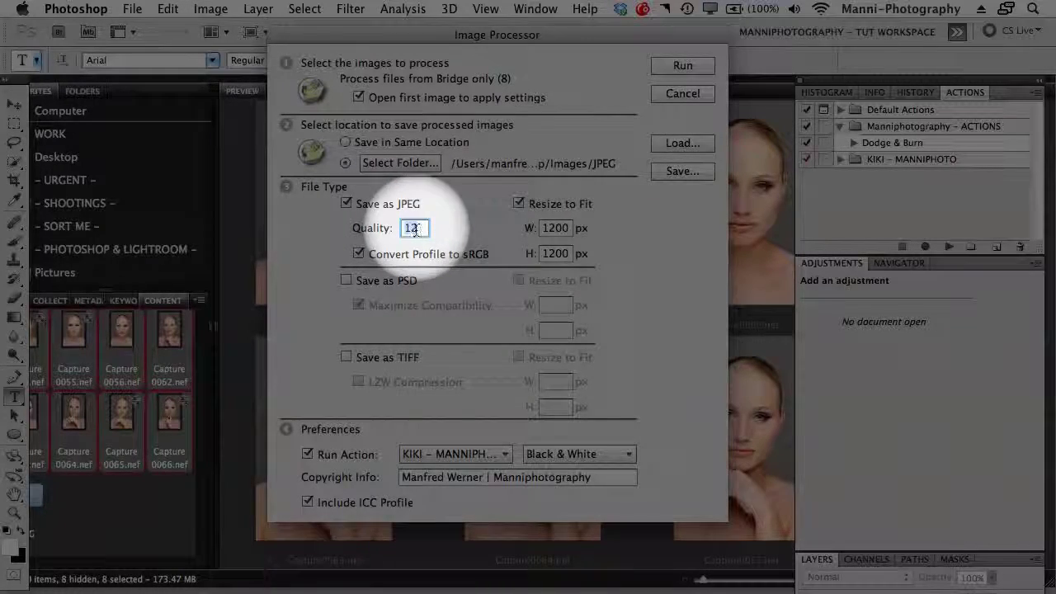
double_click(416, 231)
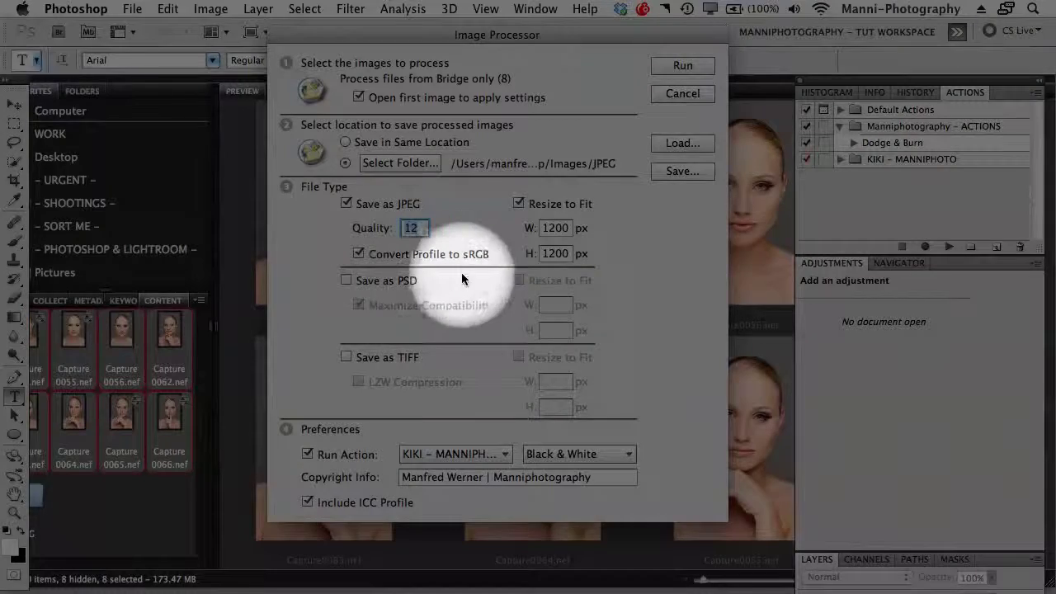
click(360, 253)
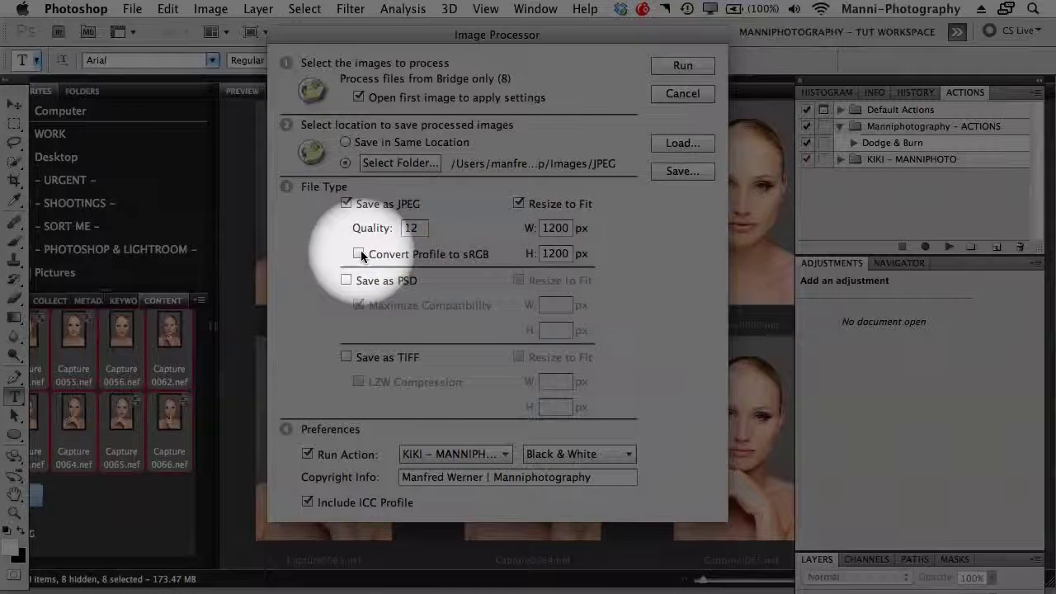
click(358, 254)
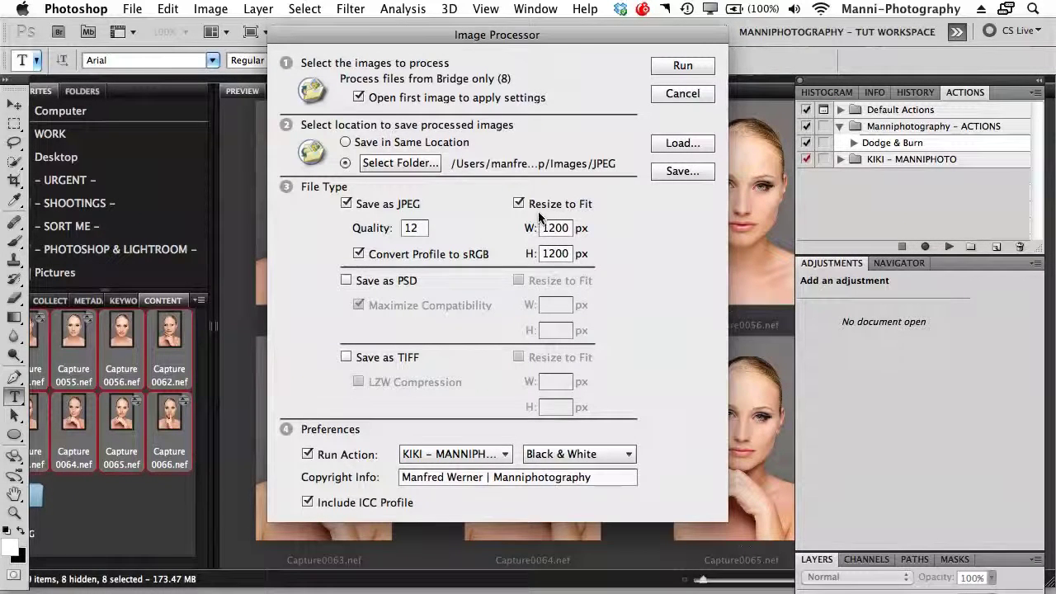
drag(550, 35, 524, 29)
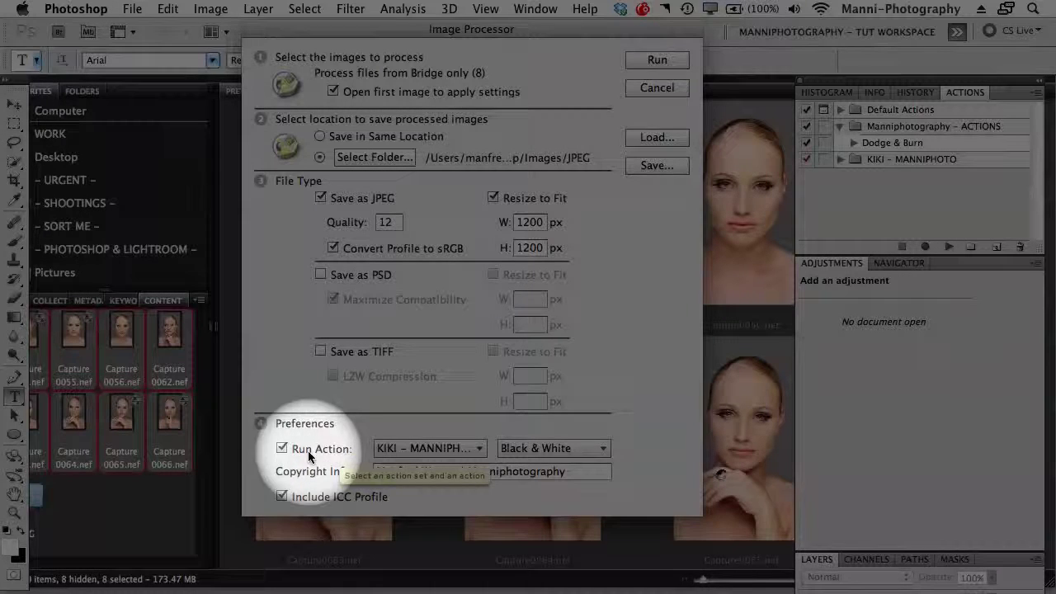
Step: Enable Run Action and look through the Default Actions set's actions
click(307, 454)
click(305, 452)
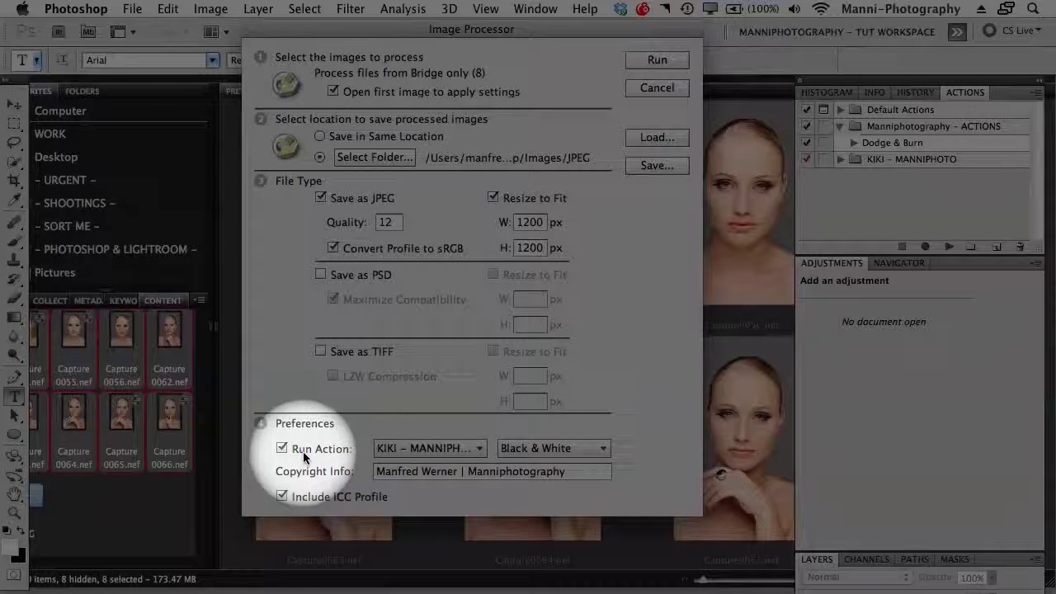
click(283, 449)
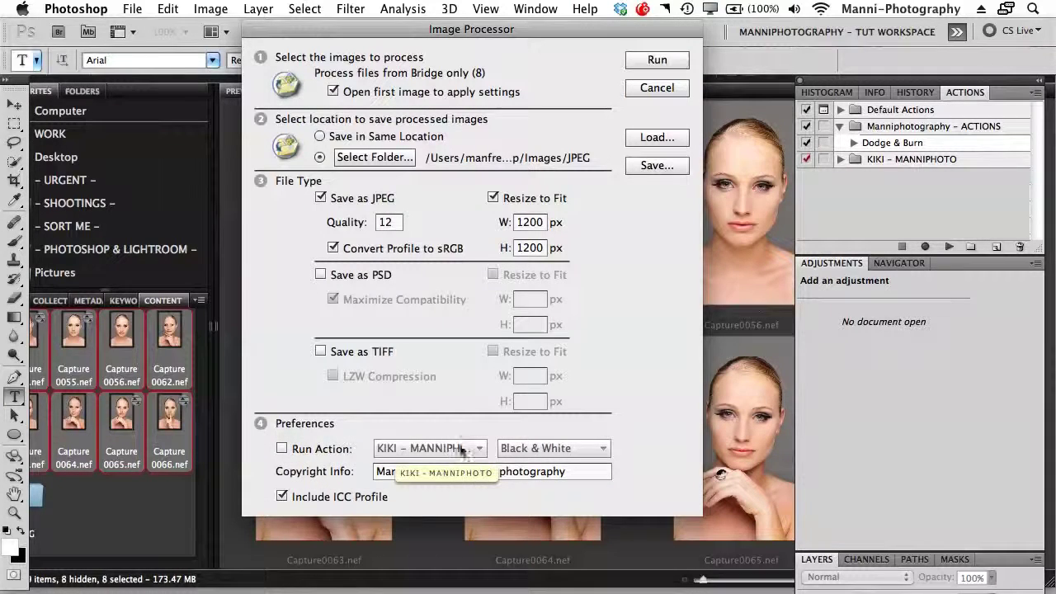
click(302, 453)
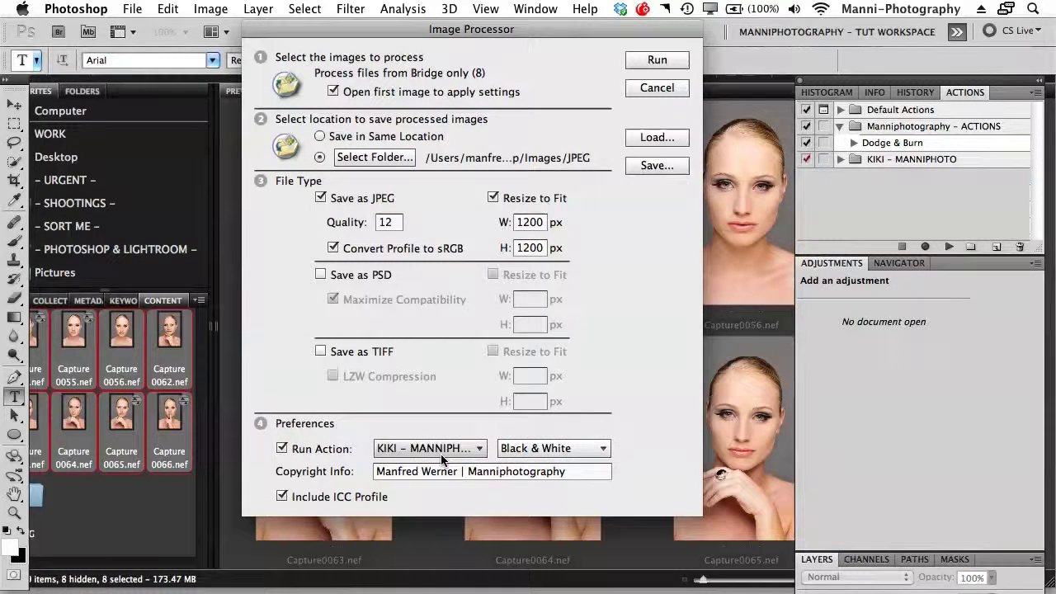
click(479, 452)
click(418, 467)
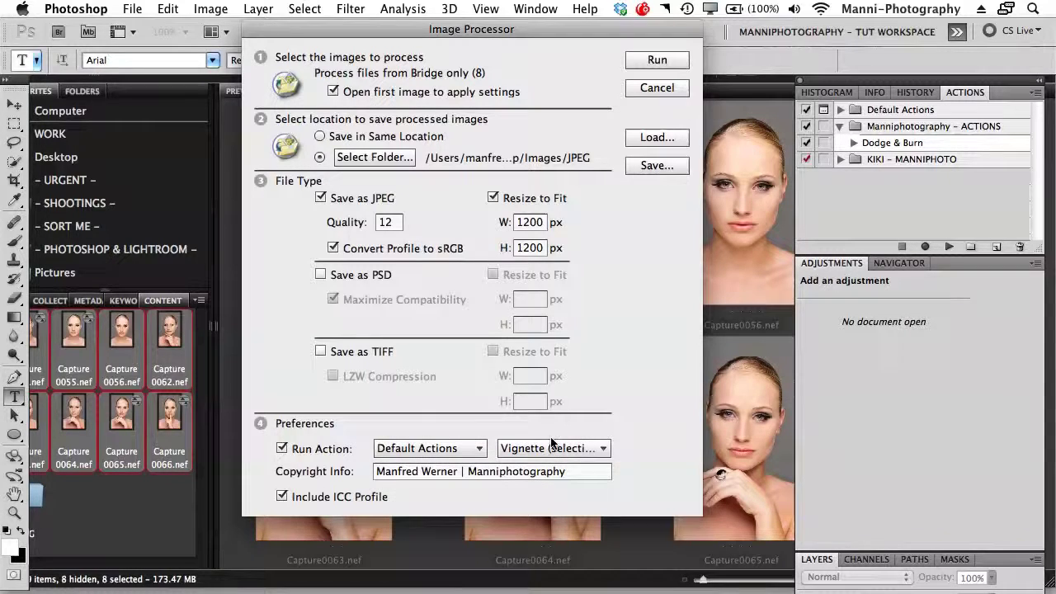
click(551, 448)
click(488, 432)
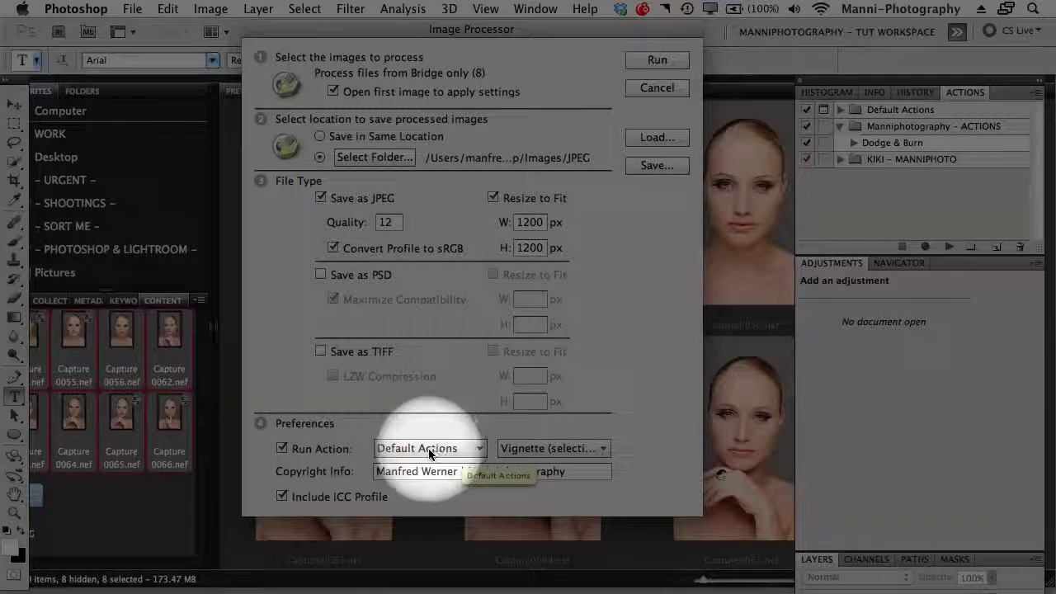
Step: Choose the KIKI – MANNIPHOTO set with Black & White as the action to run
click(434, 450)
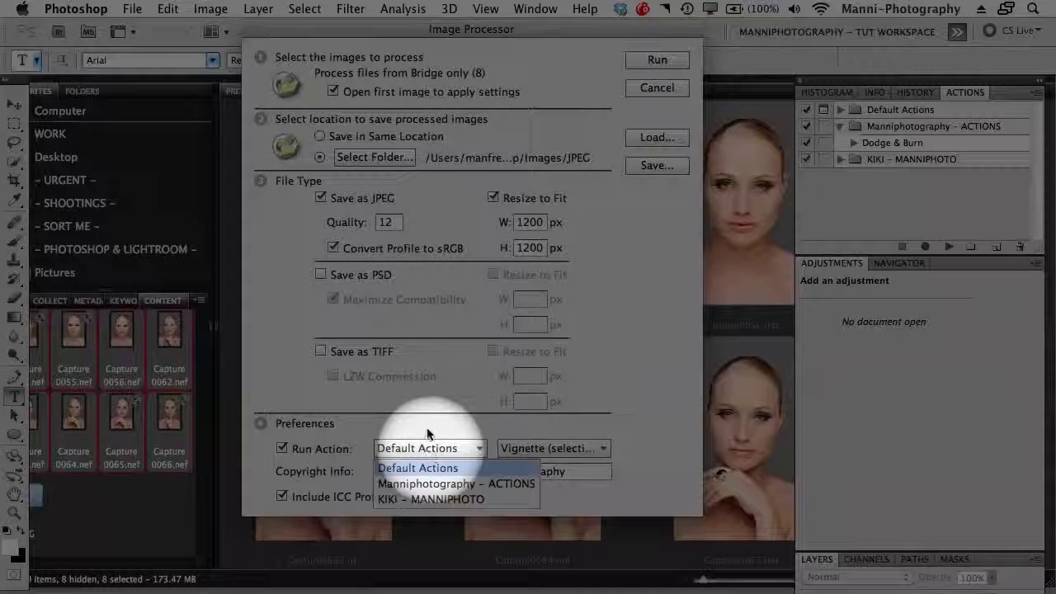
click(435, 499)
click(563, 449)
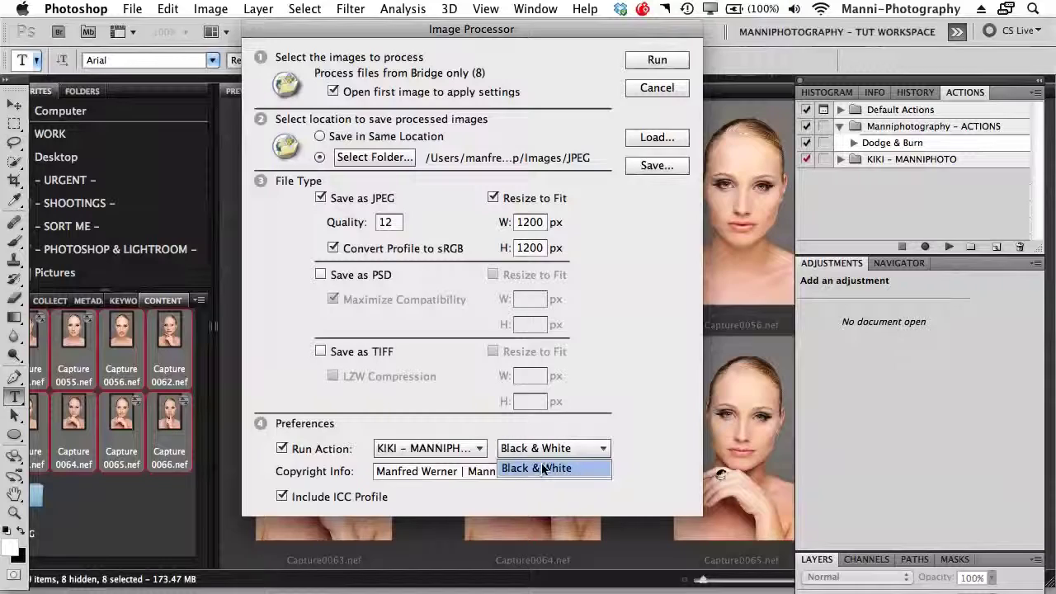
click(545, 469)
click(562, 452)
click(567, 464)
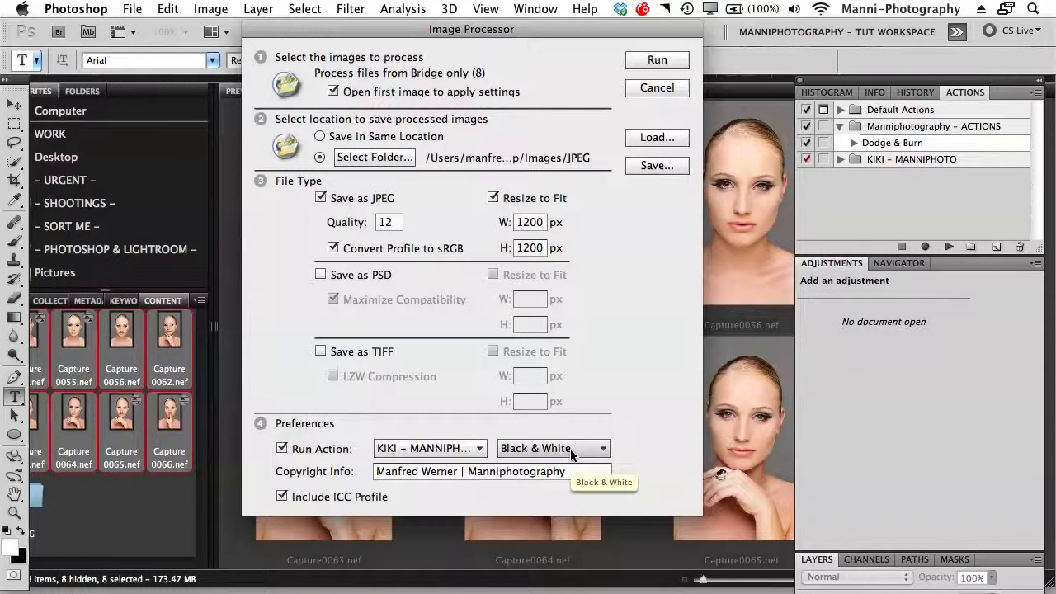
Step: Recheck Default Actions, then return to the KIKI – MANNIPHOTO set's Black & White action
click(475, 449)
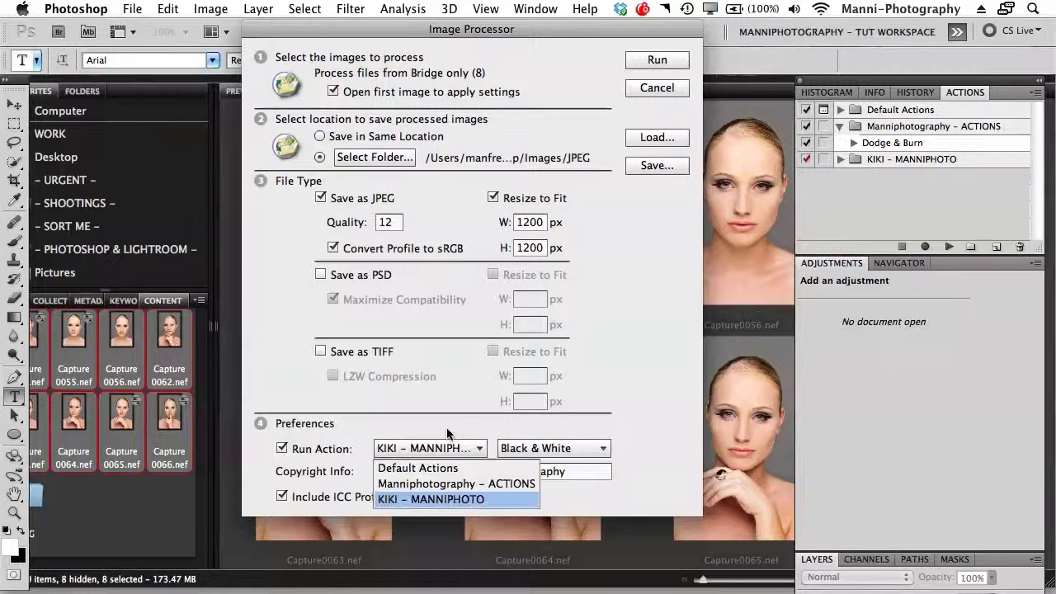
click(404, 472)
click(523, 450)
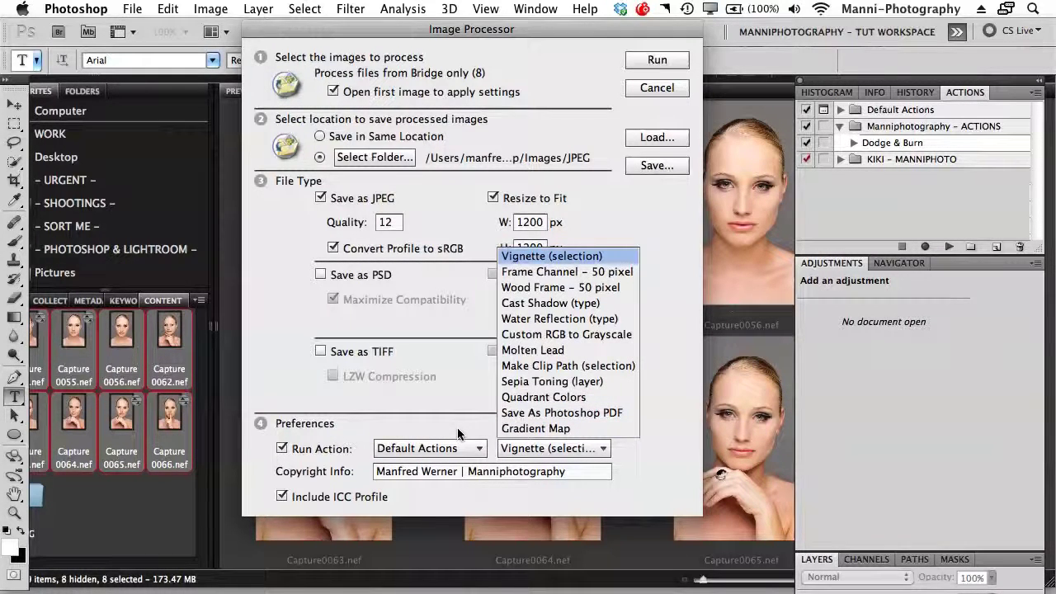
click(453, 471)
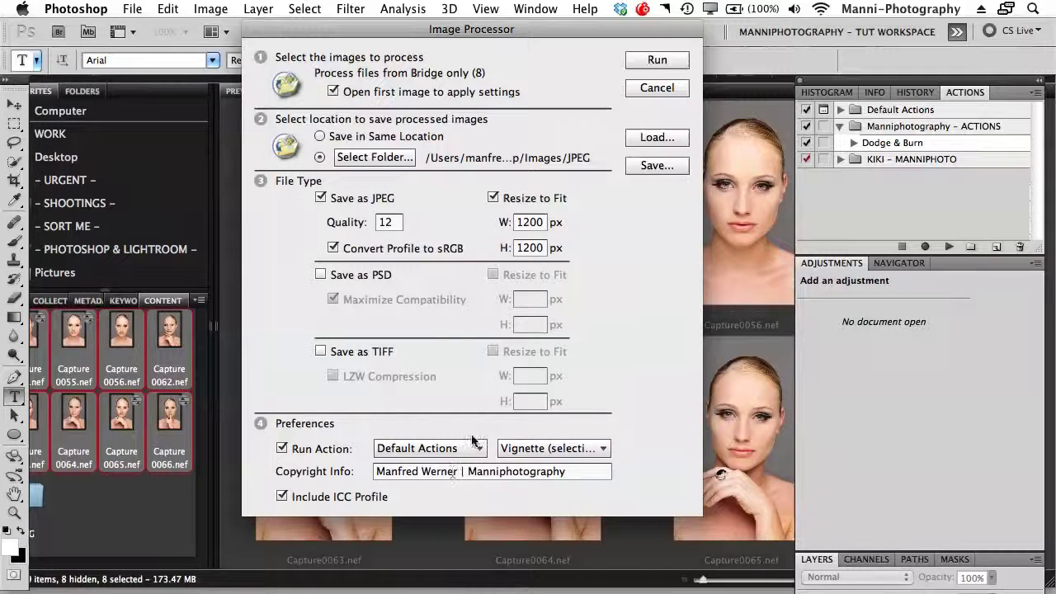
click(472, 446)
click(421, 498)
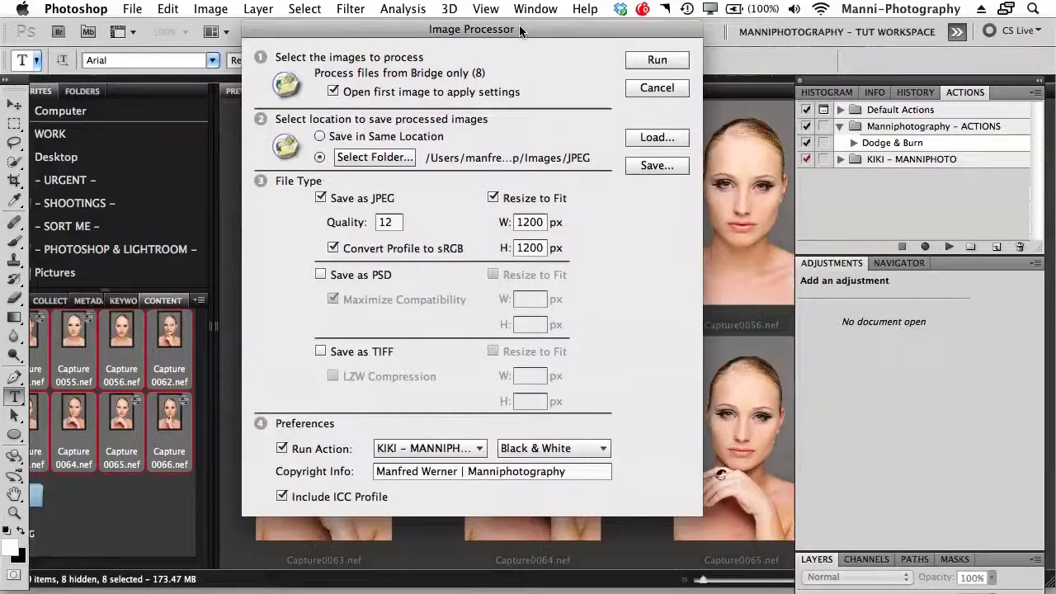
Step: Run Image Processor on the eight portraits with the chosen settings
drag(524, 40, 508, 41)
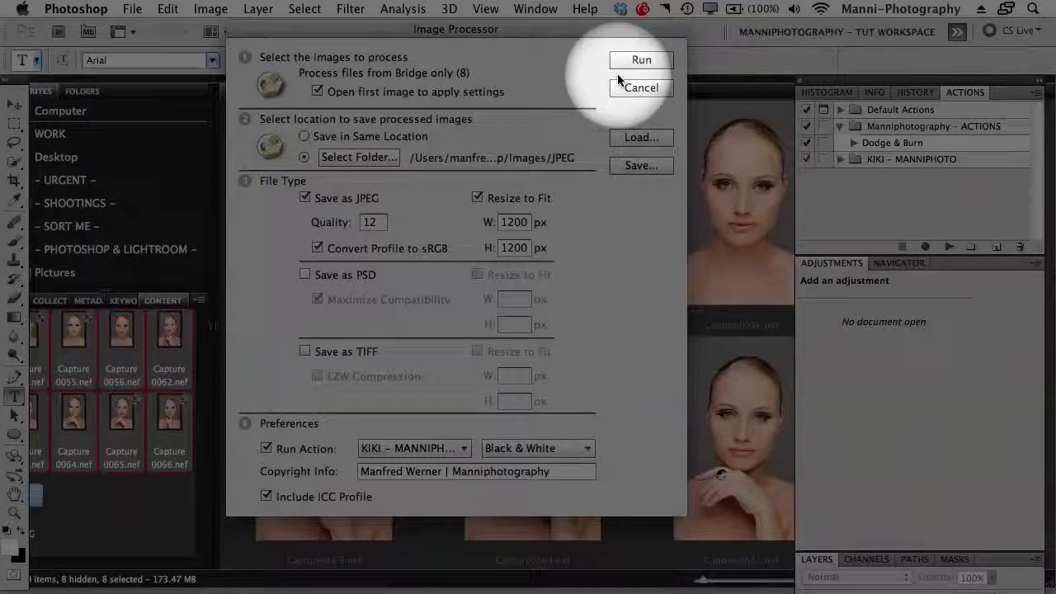
click(642, 62)
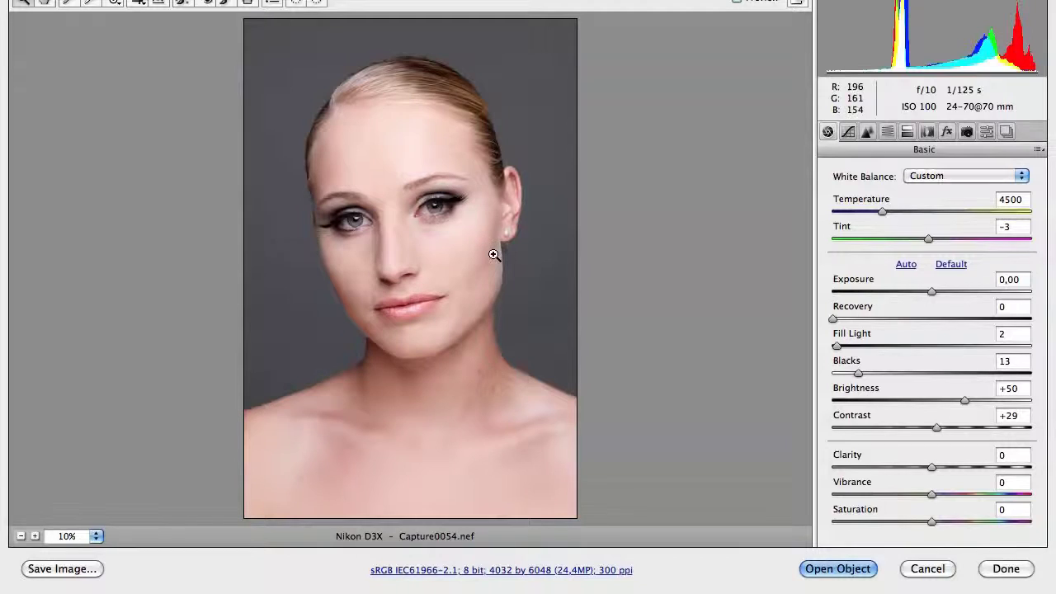
Step: Set Blacks to 15 and Contrast to +31, keep Temperature 4500, and open the image
drag(872, 371, 864, 376)
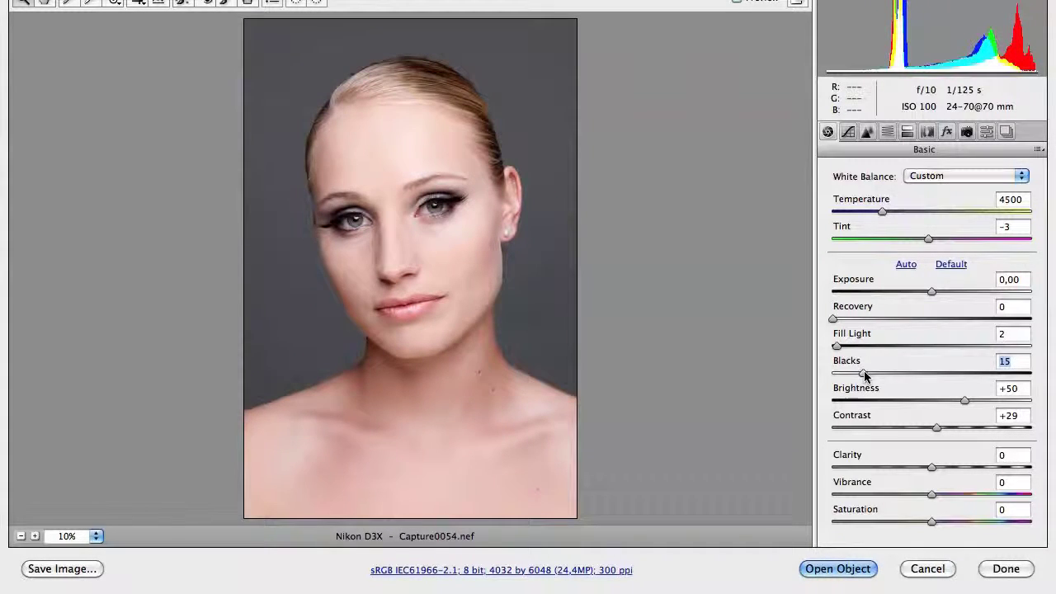
click(1029, 200)
key(BackSpace)
text(0)
drag(937, 430, 940, 430)
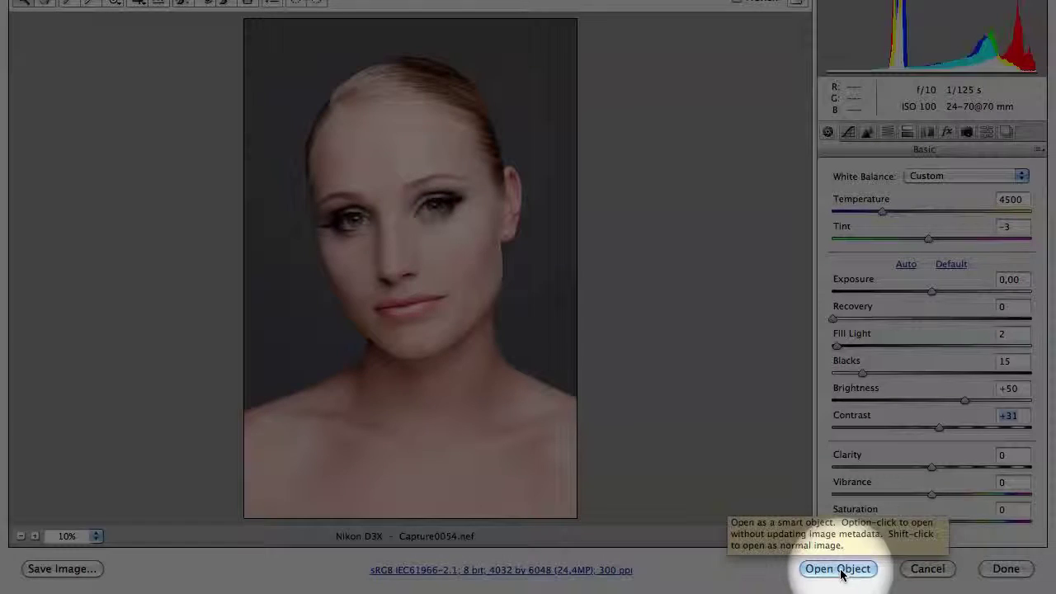
click(839, 569)
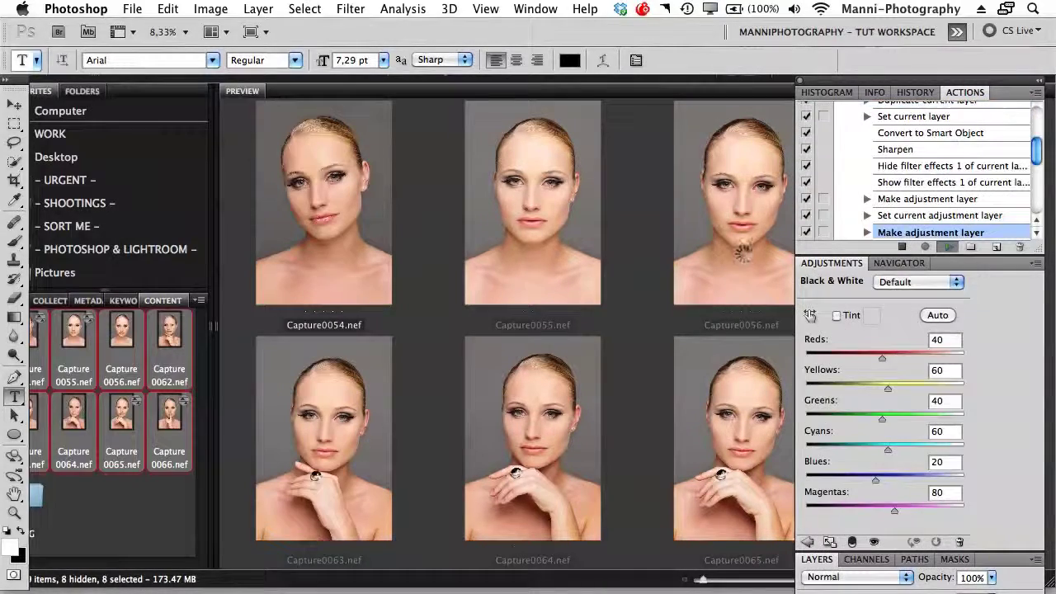
Step: Once the batch finishes, bring Adobe Bridge to the front
mouse_move(376, 588)
click(366, 559)
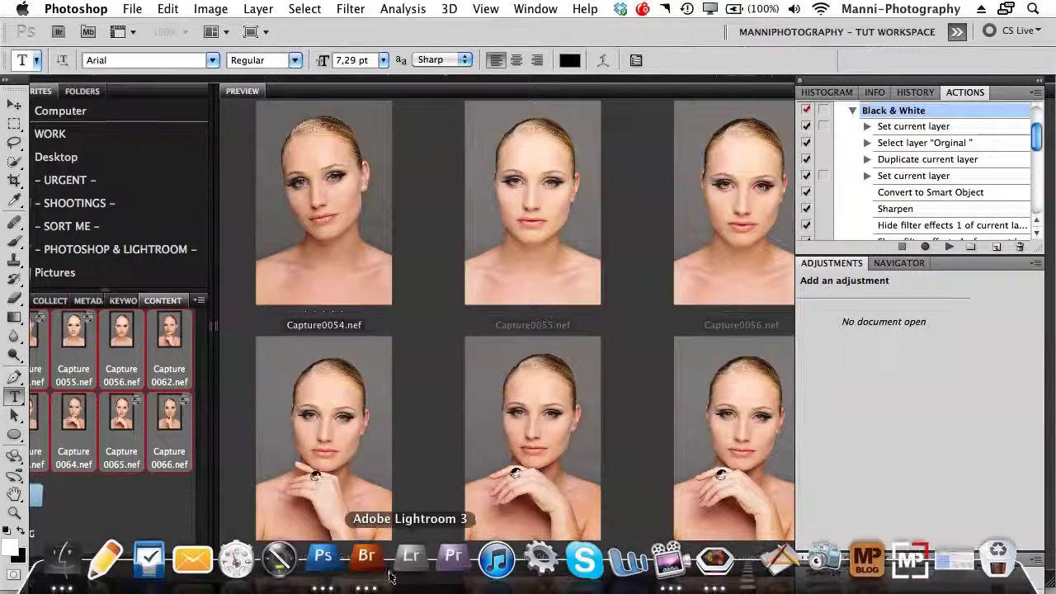
Step: Open Images/JPEG/JPEG in Bridge and select all eight black-and-white Capture JPEGs
click(367, 561)
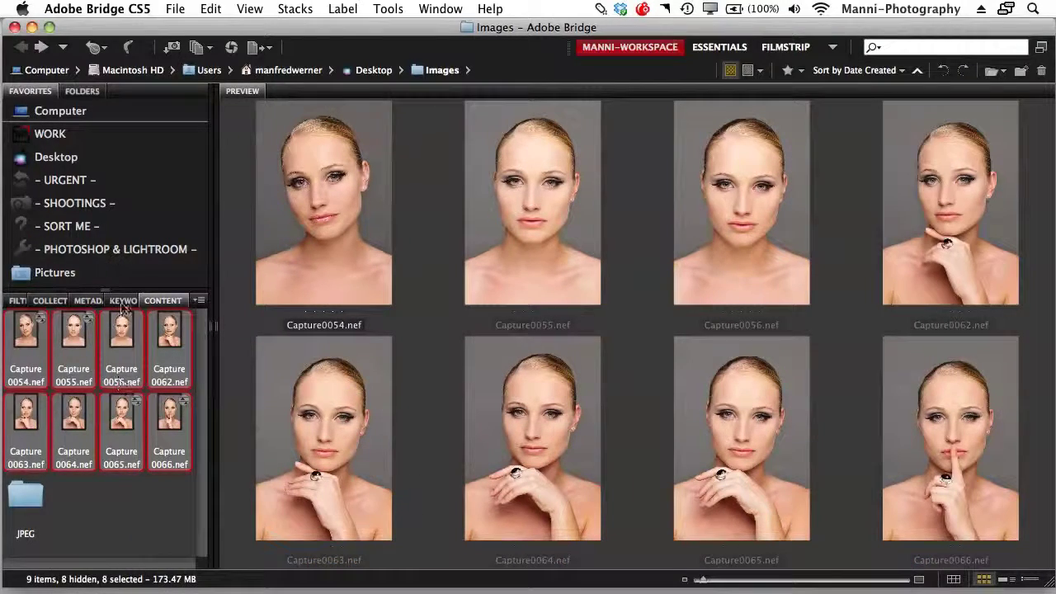
double_click(36, 489)
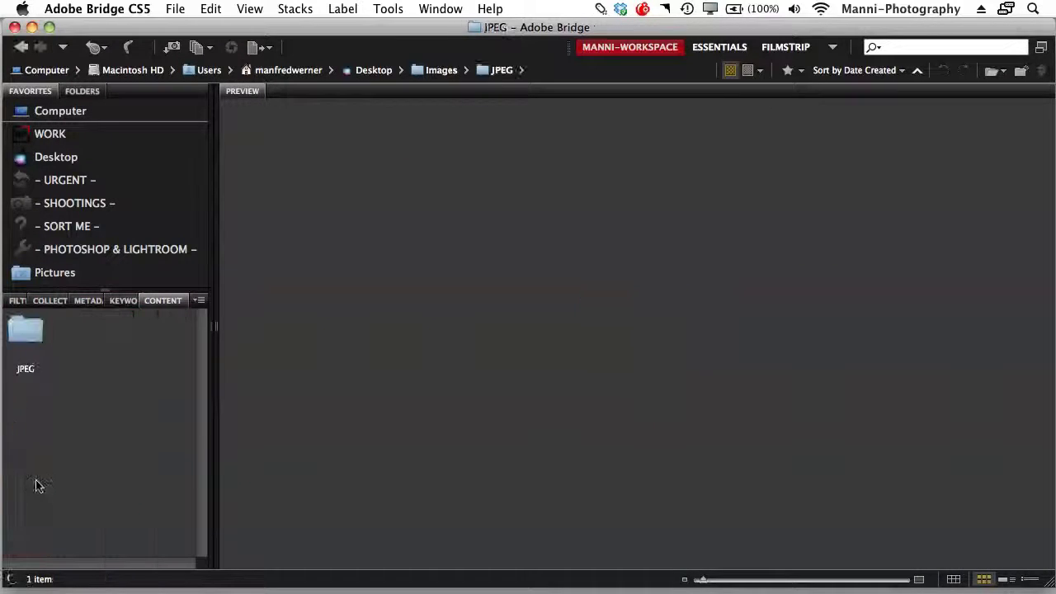
double_click(22, 332)
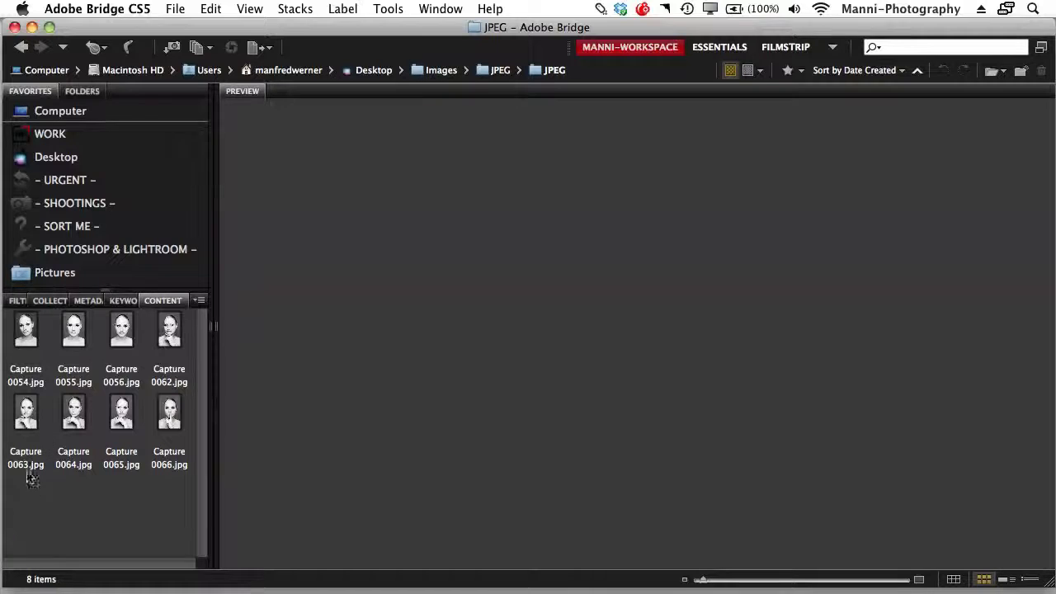
drag(22, 511, 211, 338)
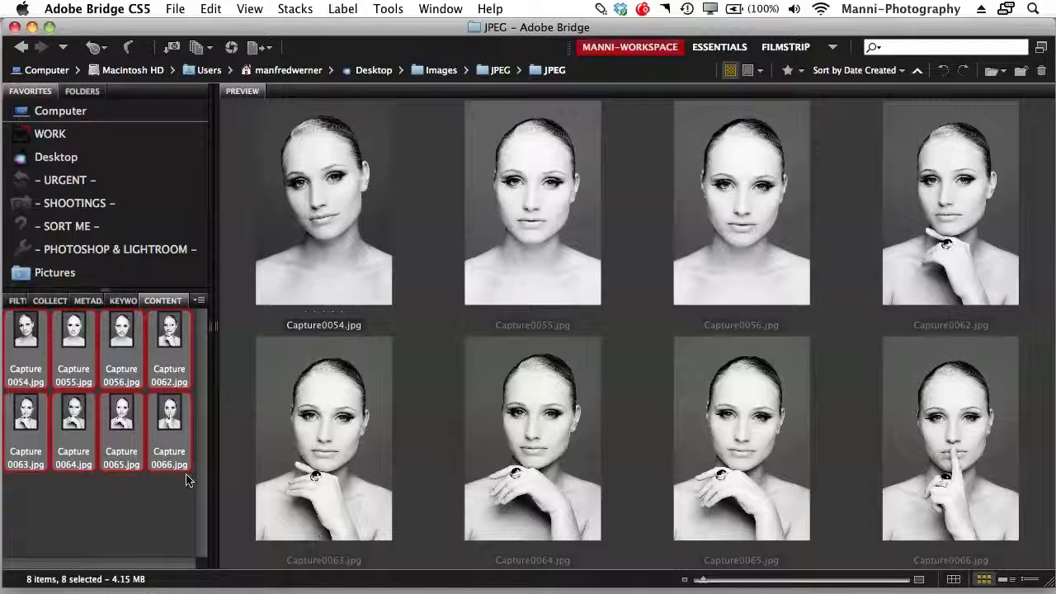
mouse_move(411, 578)
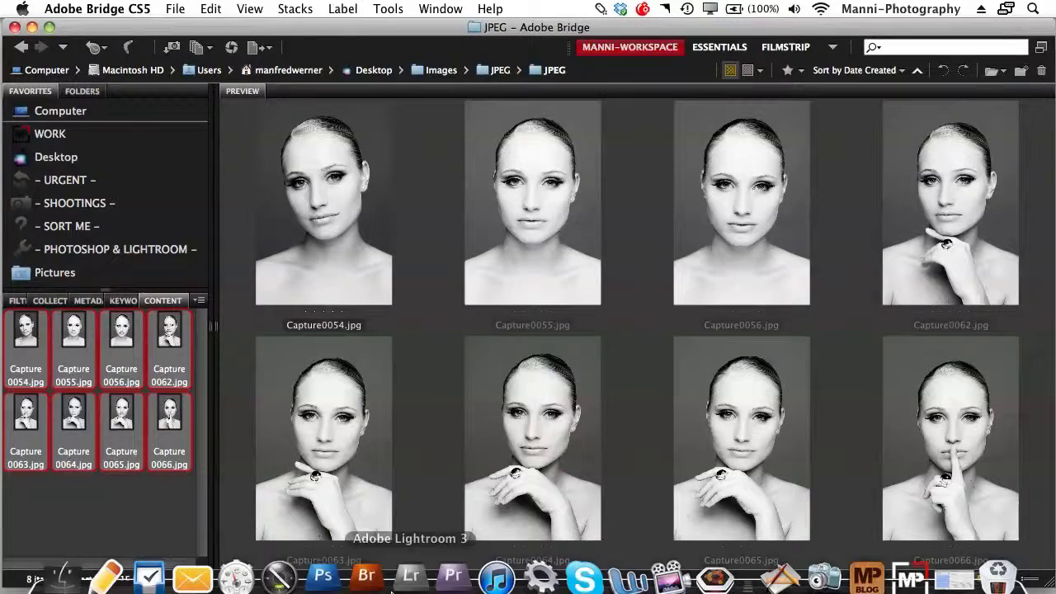
Step: Float Photoshop's Actions panel and enlarge it to list every Black & White action step
click(324, 561)
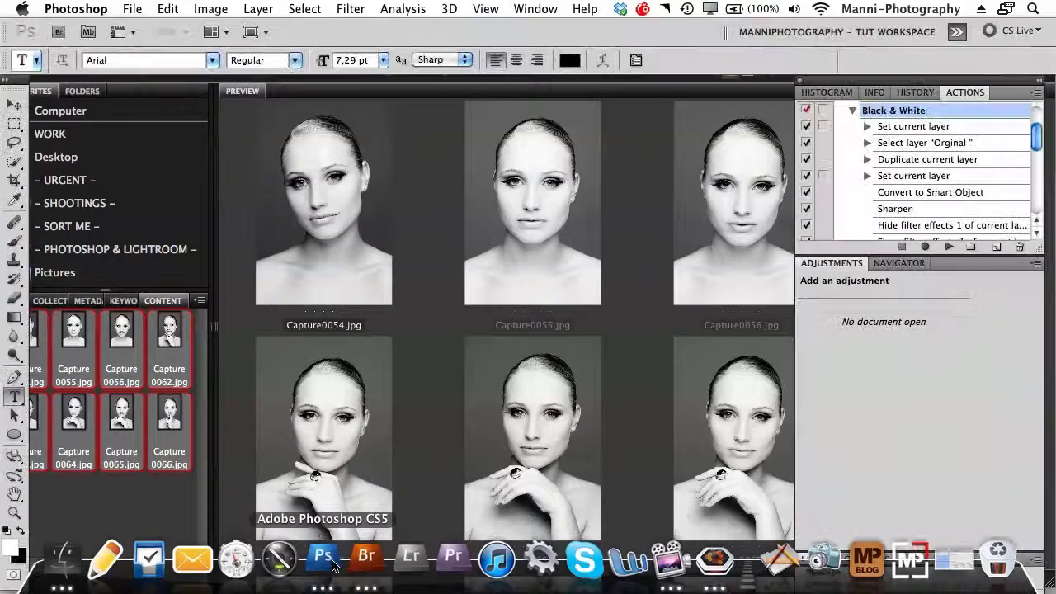
drag(1037, 142, 1040, 184)
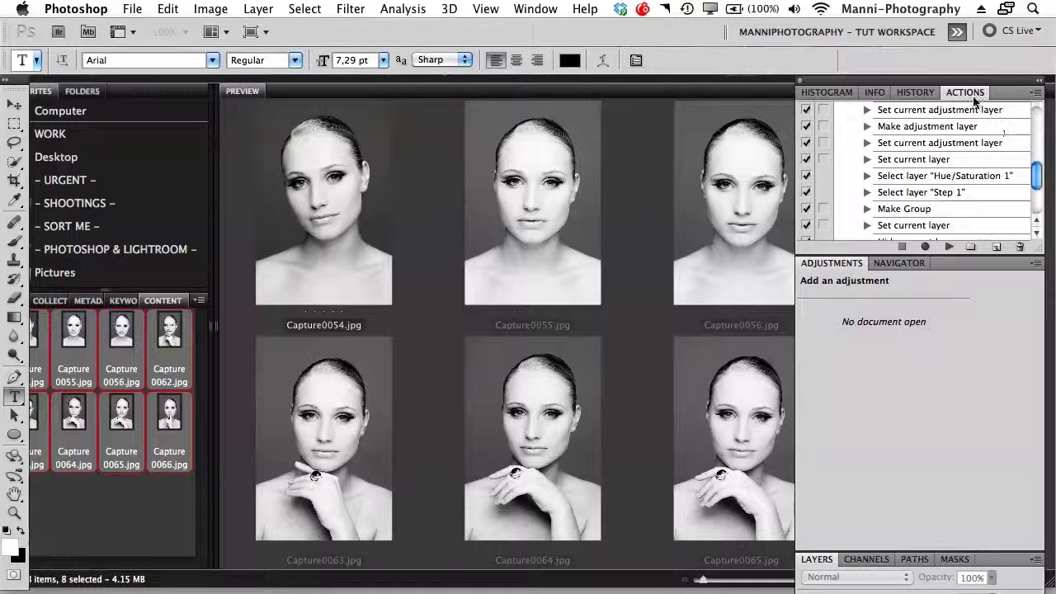
drag(967, 95, 307, 159)
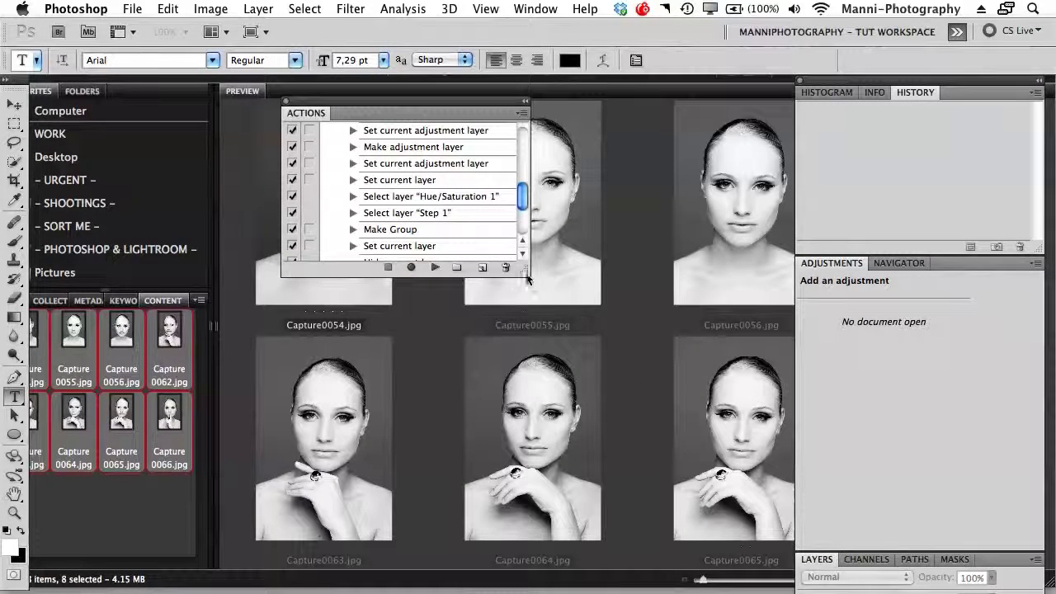
drag(528, 276, 686, 540)
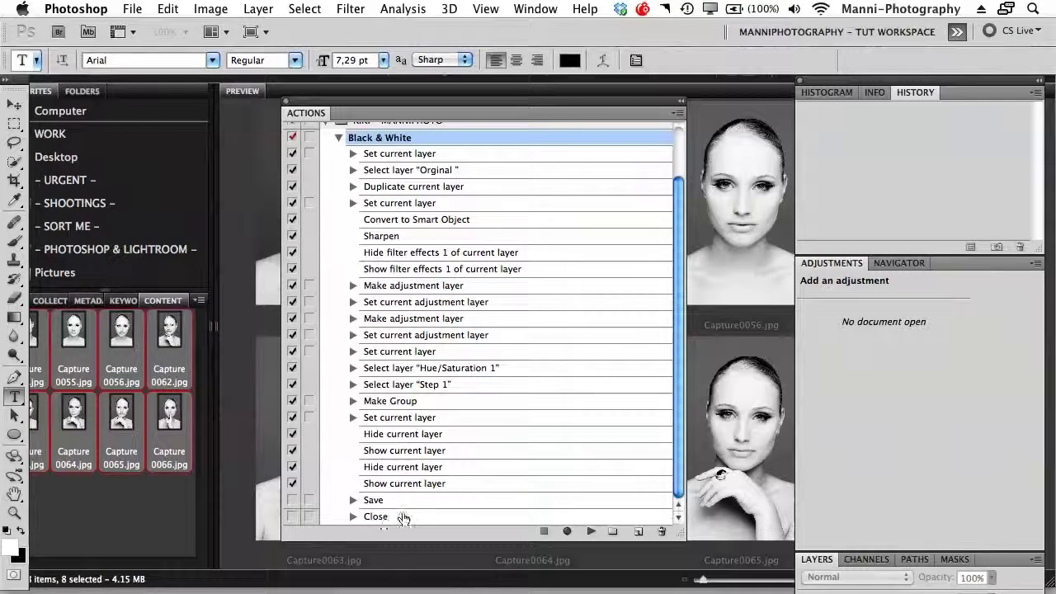
drag(413, 110, 411, 89)
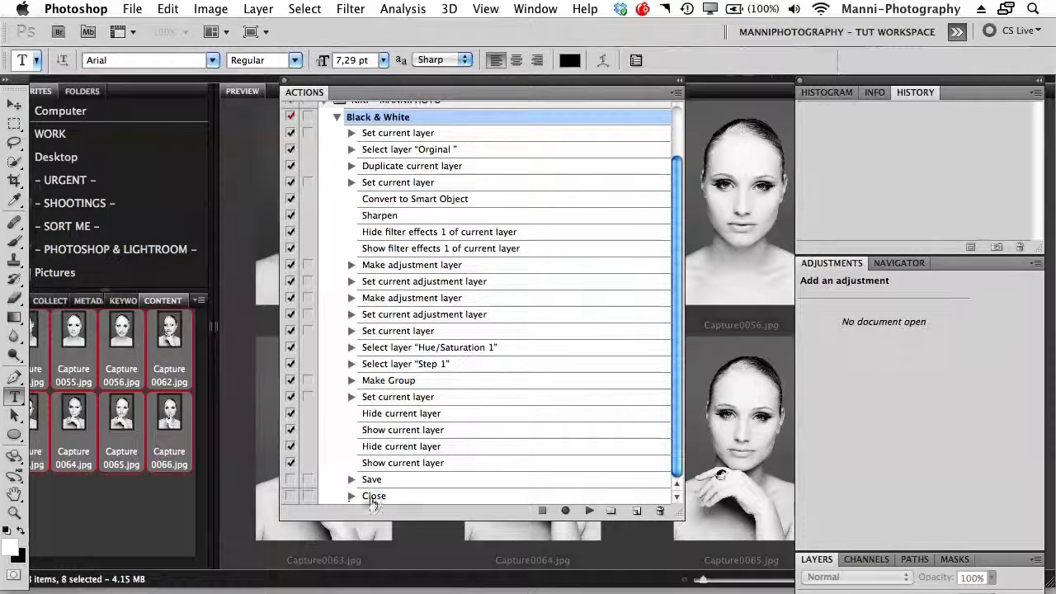